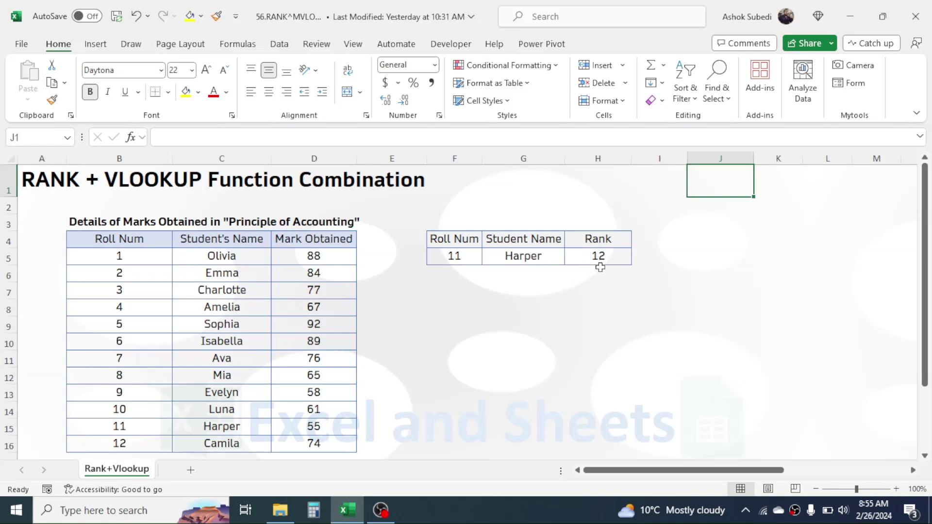
Step: Check the marks table, then change the lookup roll number in F5 to 3
{"action": "left_click", "coordinate": [461, 258]}
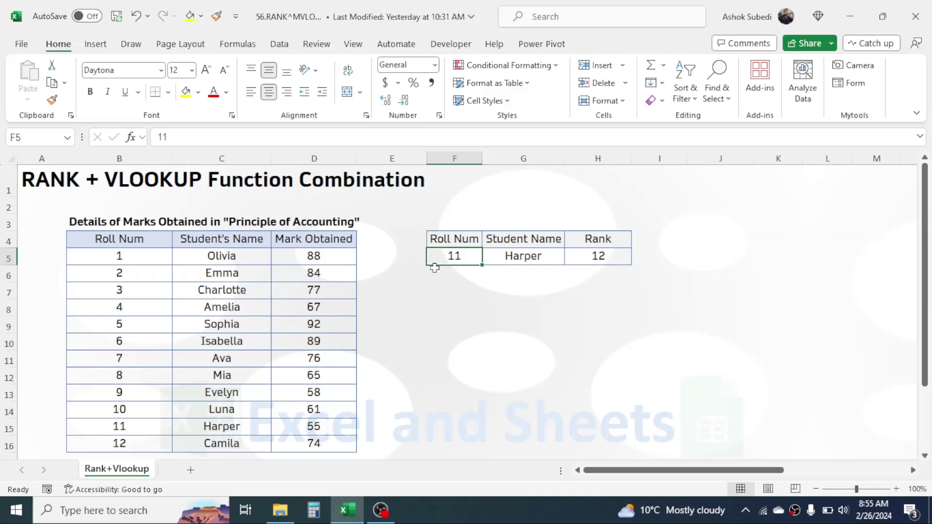
{"action": "left_click", "coordinate": [136, 424]}
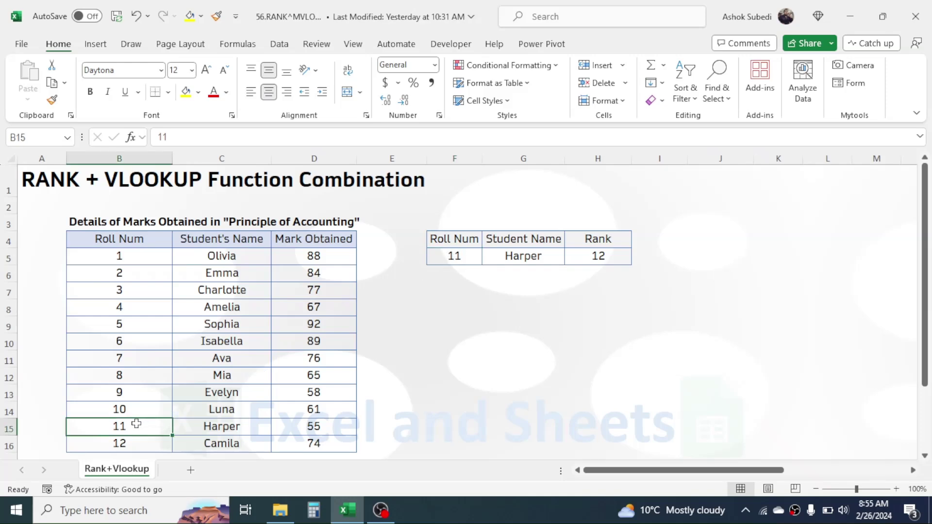
{"action": "left_click", "coordinate": [306, 431]}
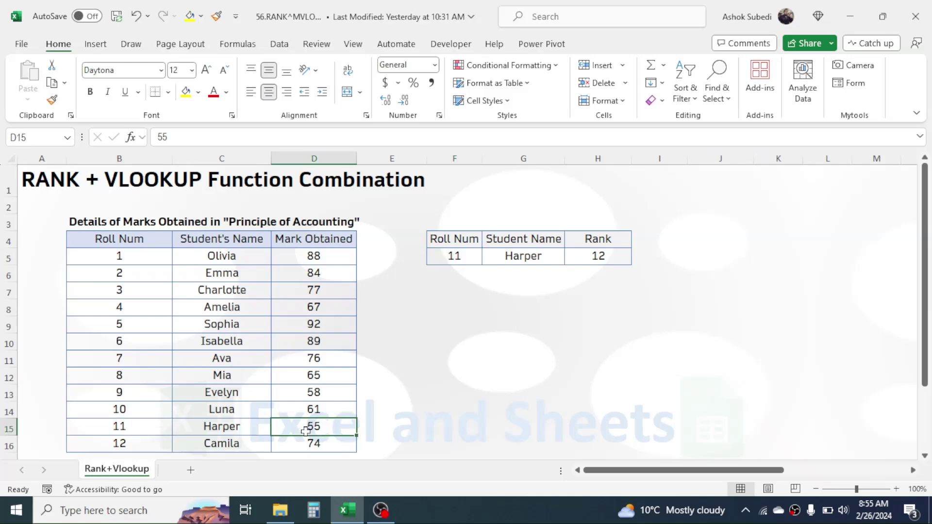
{"action": "left_click", "coordinate": [466, 257]}
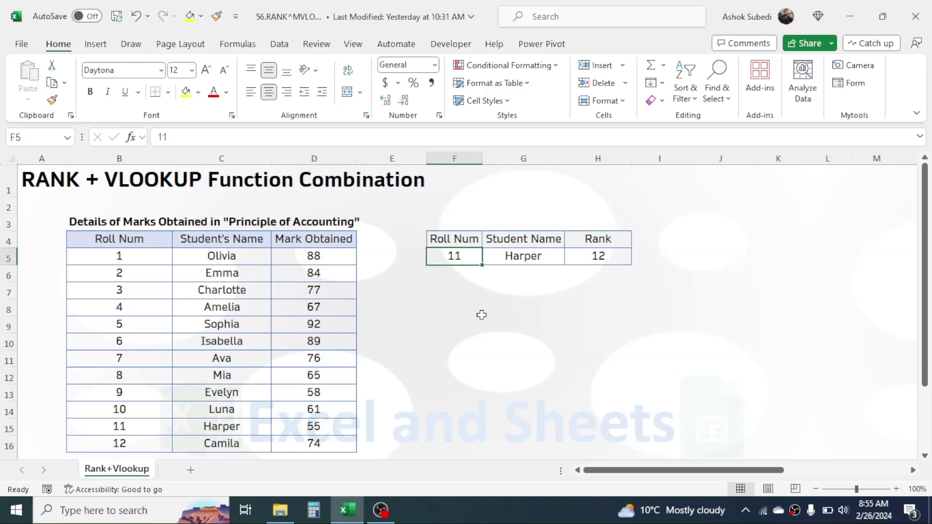
{"action": "type", "text": "3"}
{"action": "key", "text": "Return"}
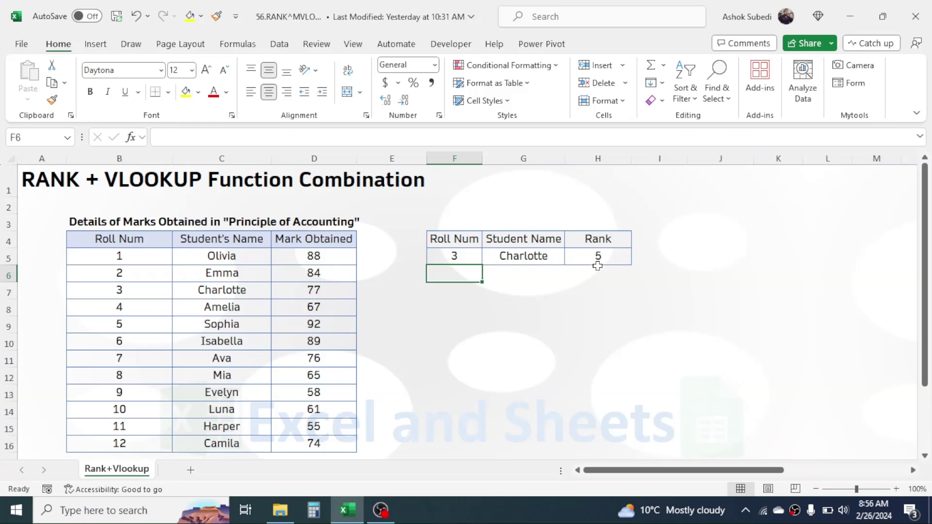
Step: Clear the old Student Name and Rank results in G5:H5
{"action": "left_click", "coordinate": [510, 308]}
{"action": "left_click", "coordinate": [521, 289]}
{"action": "left_click_drag", "start_coordinate": [532, 258], "coordinate": [579, 262]}
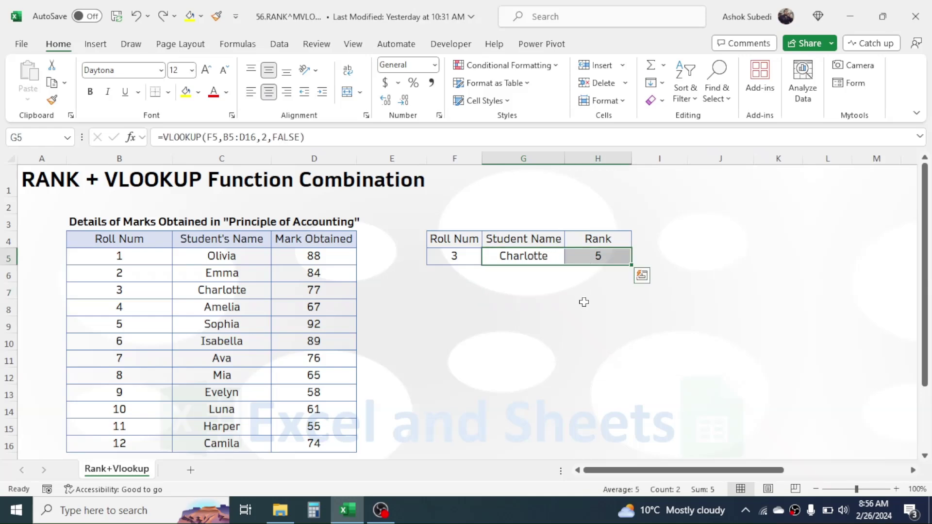
{"action": "key", "text": "Delete"}
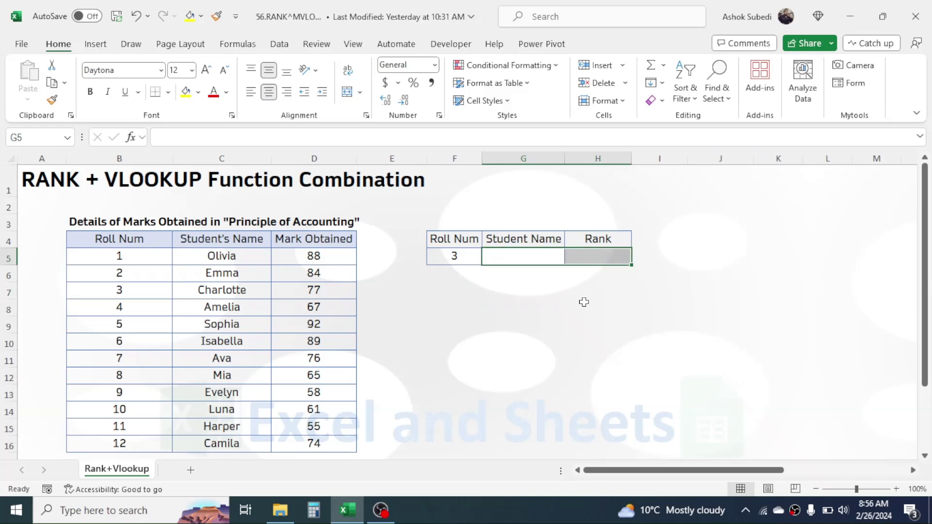
{"action": "left_click", "coordinate": [543, 258]}
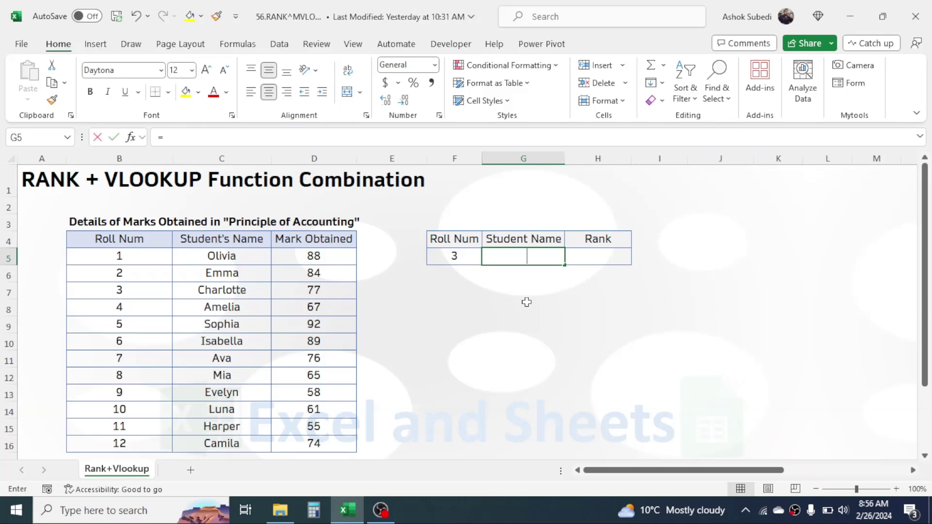
Step: Enter =VLOOKUP(F5,B5:D16,2,FALSE) in G5 to return the student's name for roll number 3
{"action": "type", "text": "=VLO"}
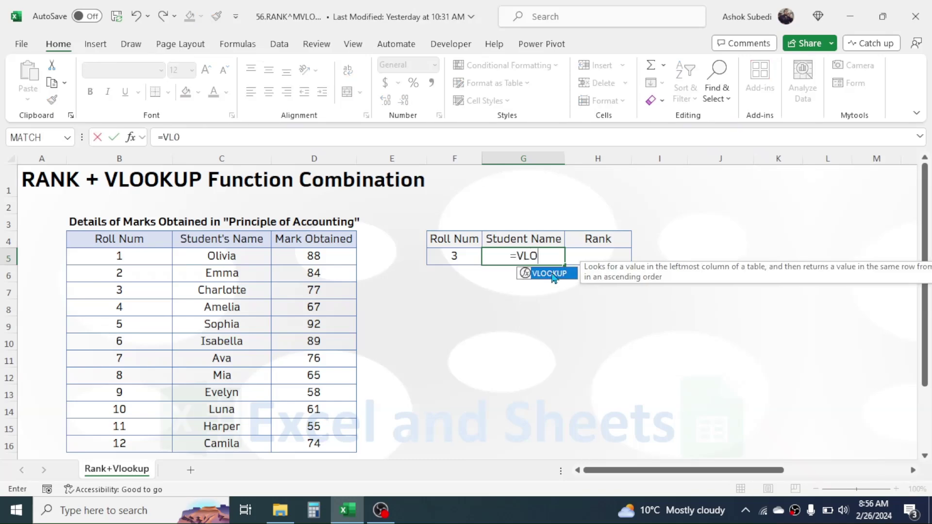
{"action": "double_click", "coordinate": [548, 273]}
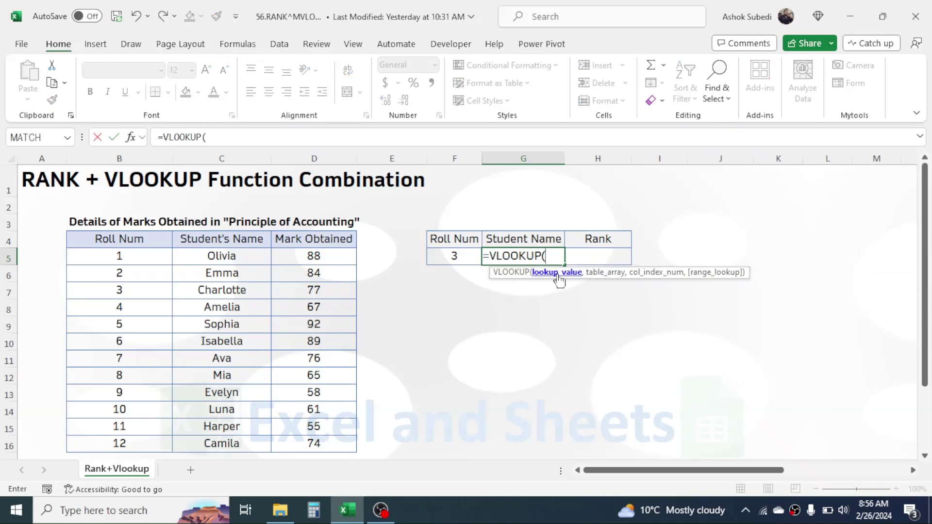
{"action": "left_click", "coordinate": [455, 256]}
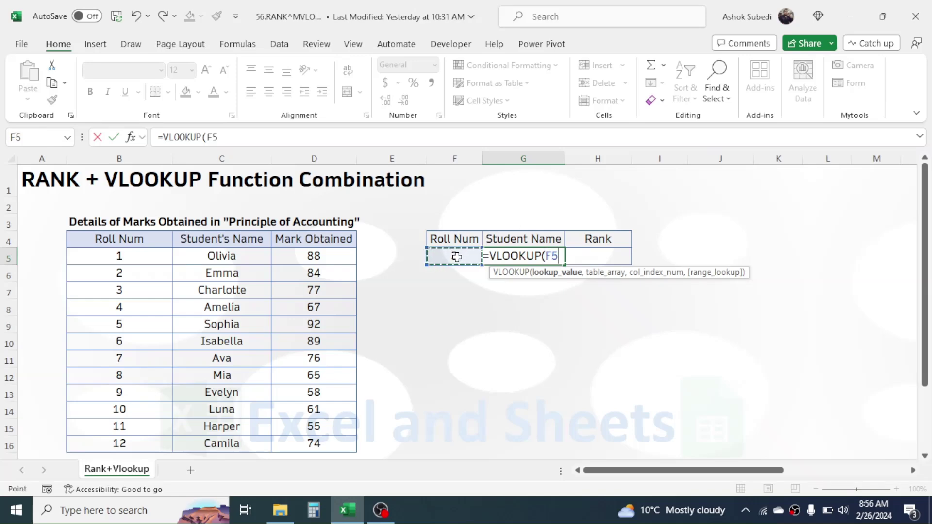
{"action": "type", "text": ","}
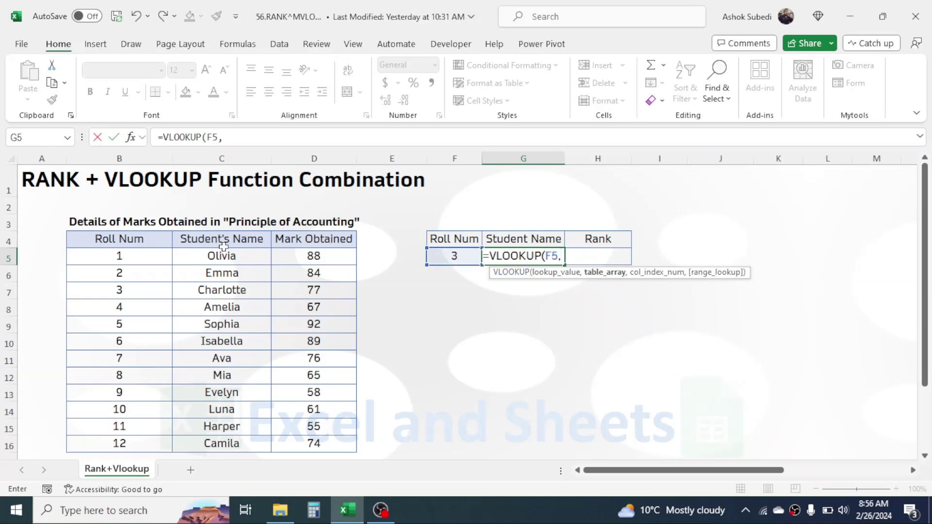
{"action": "left_click_drag", "start_coordinate": [105, 253], "coordinate": [299, 447]}
{"action": "type", "text": ","}
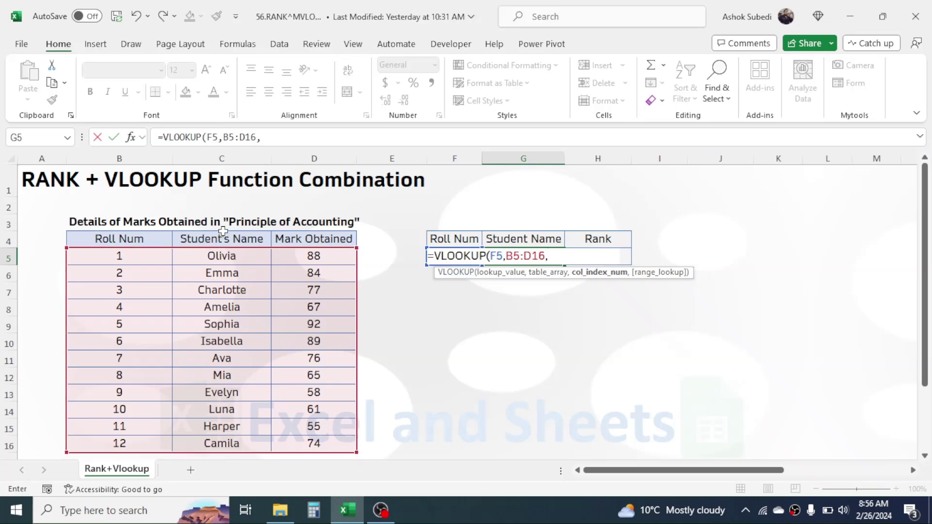
{"action": "type", "text": "2,"}
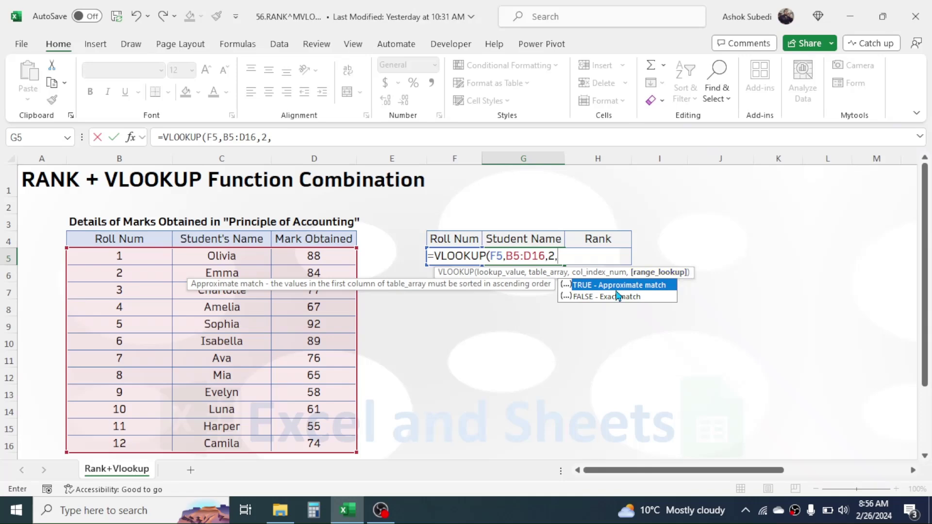
{"action": "double_click", "coordinate": [600, 299]}
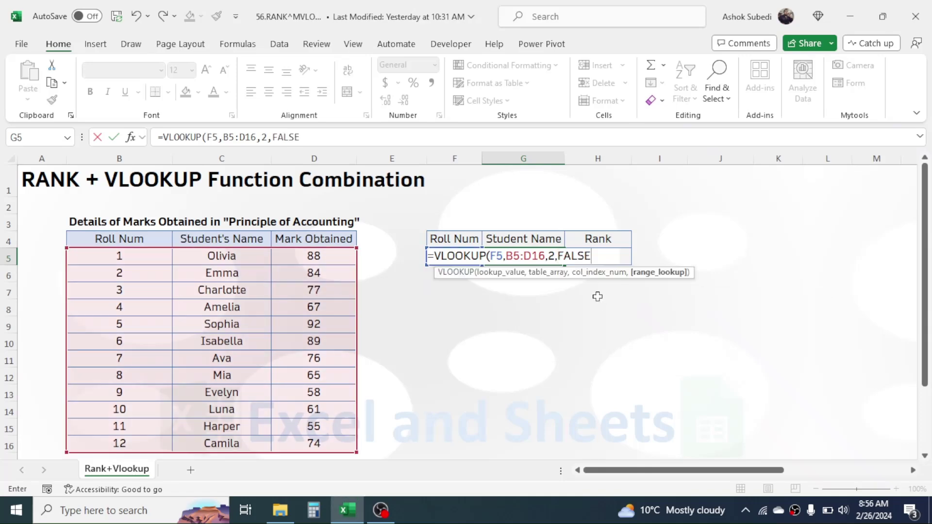
{"action": "type", "text": ")"}
{"action": "key", "text": "Return"}
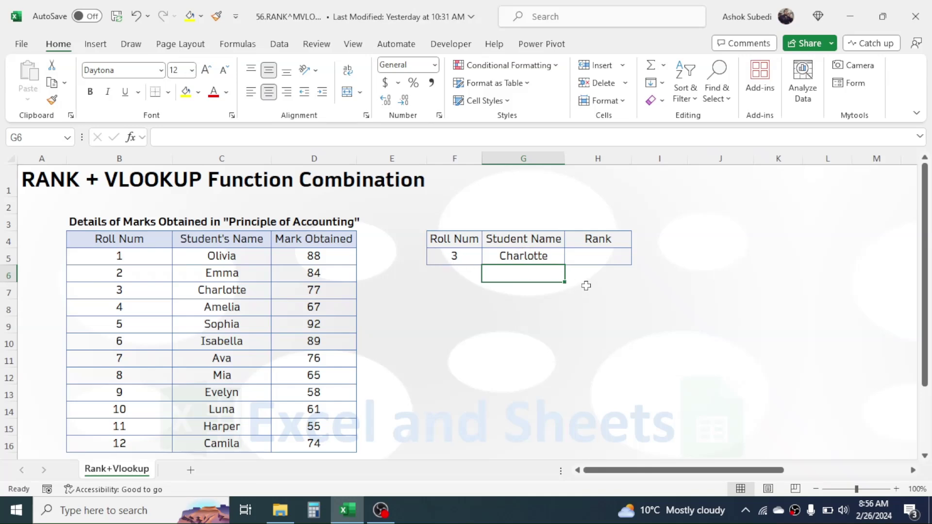
{"action": "left_click", "coordinate": [605, 256]}
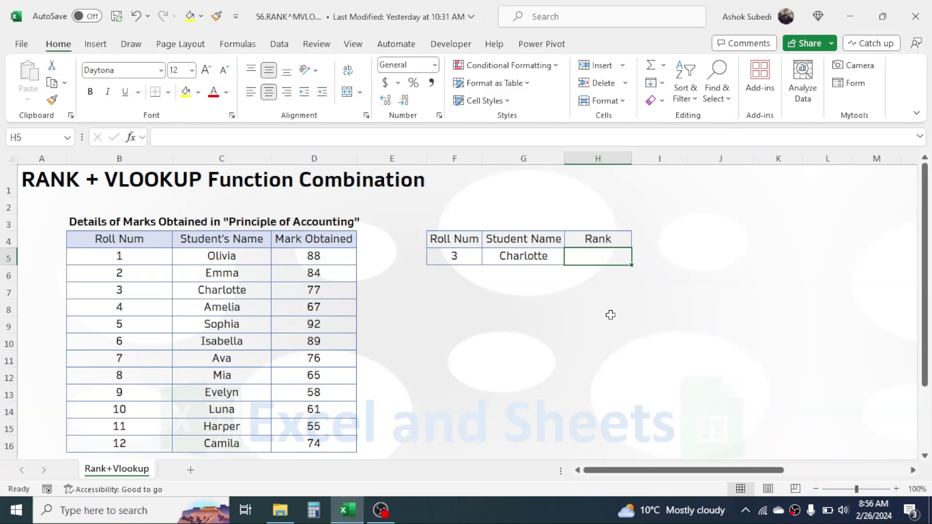
Step: Start the H5 formula as =RANK(VLOOKUP(F5,B5:D16,3,FALSE), to look up the student's mark
{"action": "type", "text": "="}
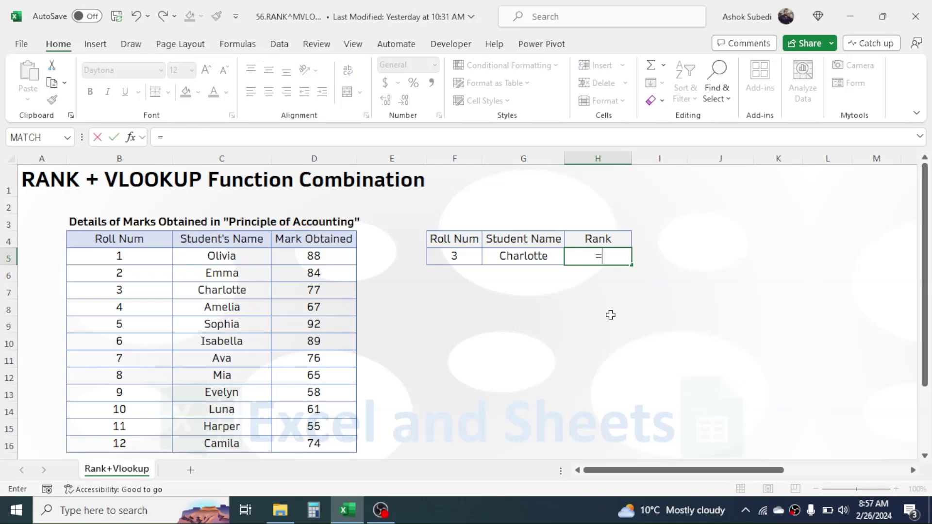
{"action": "type", "text": "RANK"}
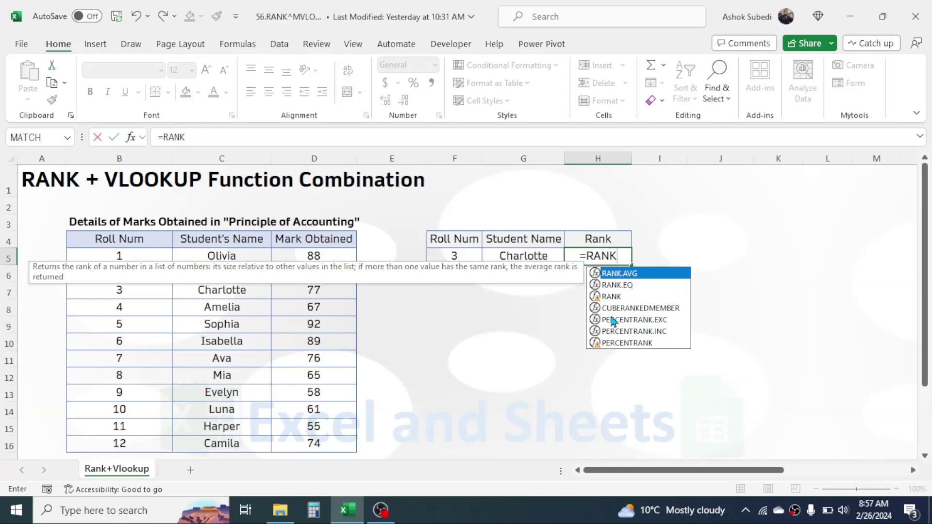
{"action": "type", "text": "("}
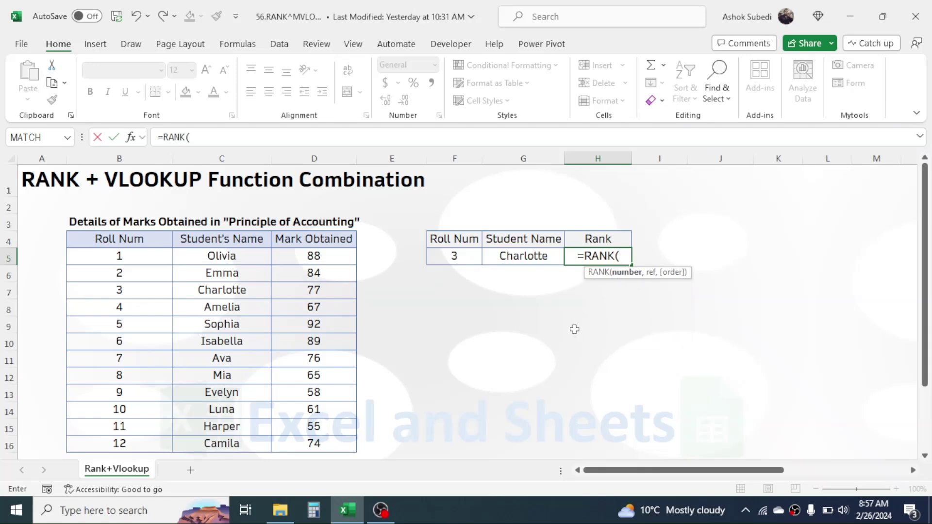
{"action": "type", "text": "VL"}
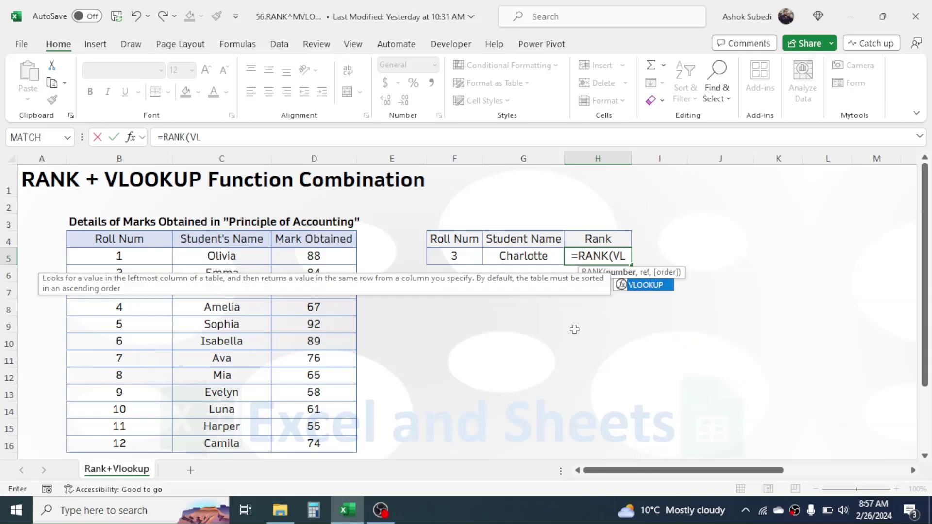
{"action": "double_click", "coordinate": [651, 285]}
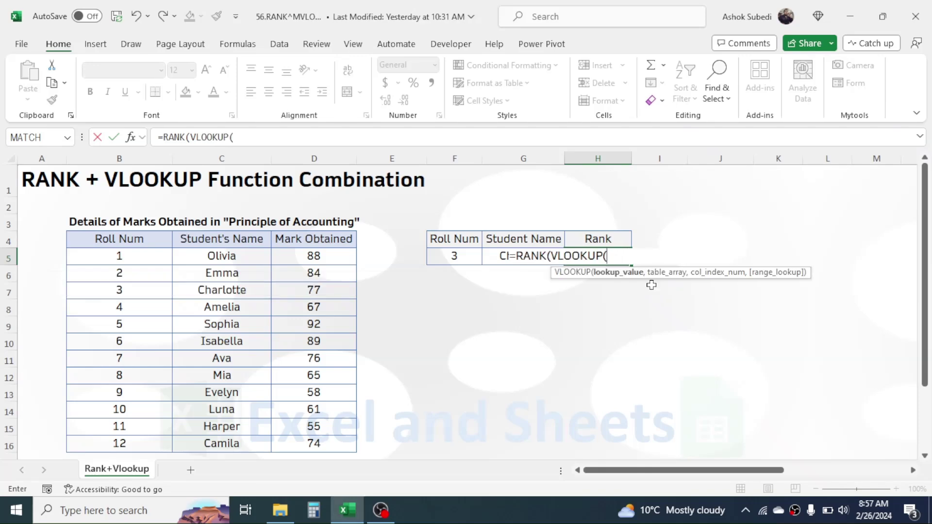
{"action": "left_click", "coordinate": [458, 254]}
{"action": "type", "text": ","}
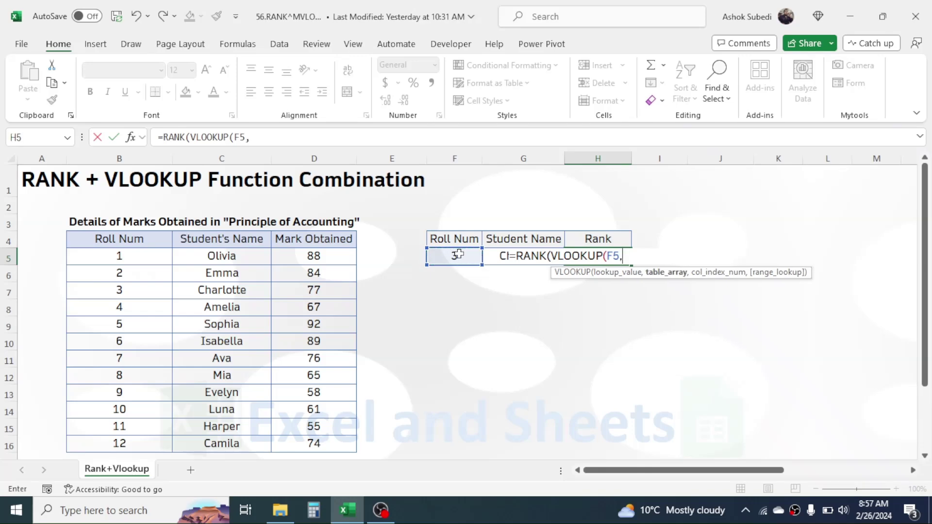
{"action": "left_click_drag", "start_coordinate": [122, 255], "coordinate": [310, 446]}
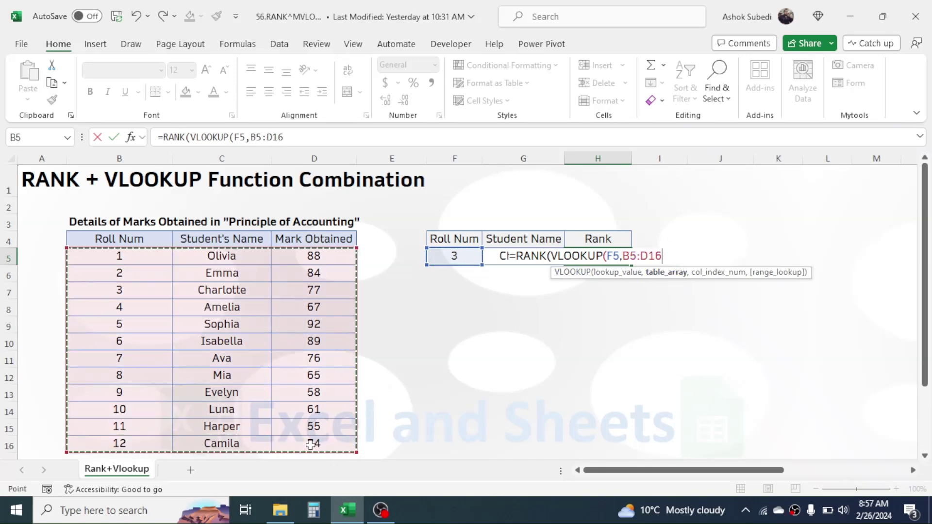
{"action": "type", "text": ","}
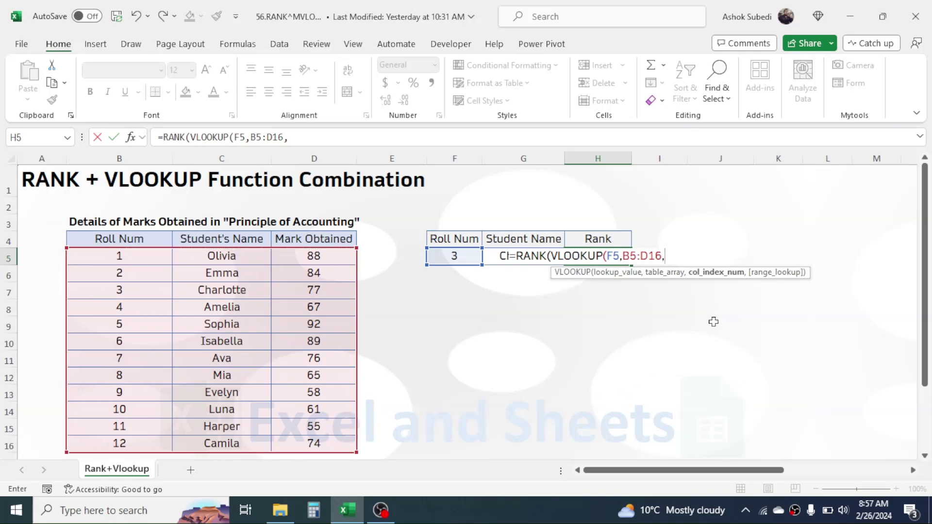
{"action": "type", "text": "3,"}
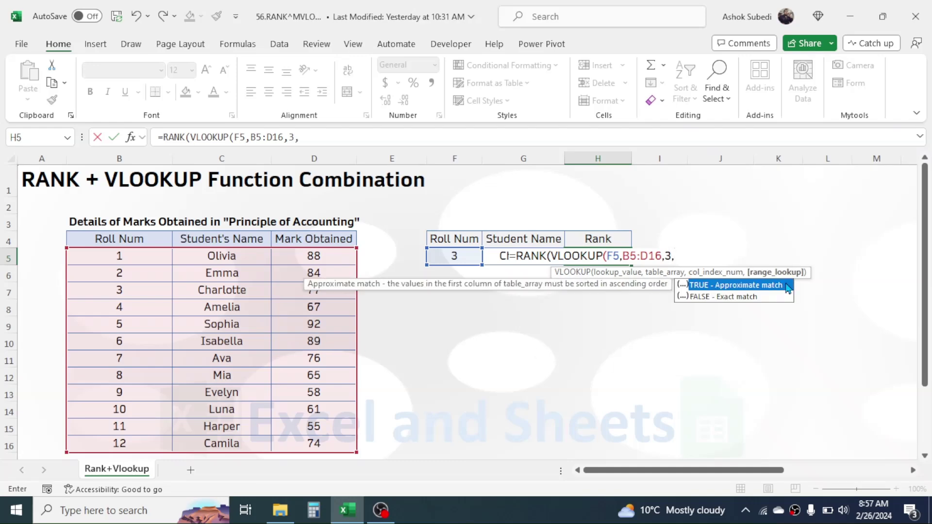
{"action": "double_click", "coordinate": [723, 297]}
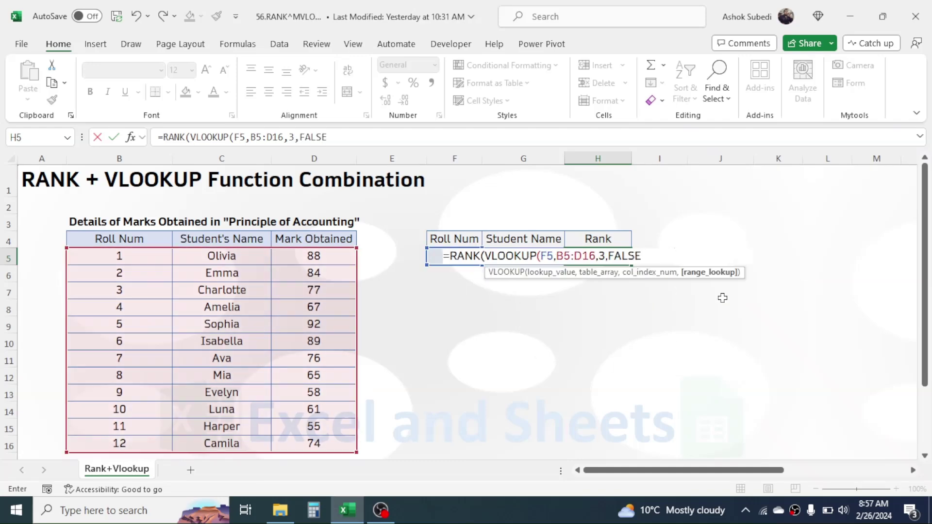
{"action": "type", "text": ")"}
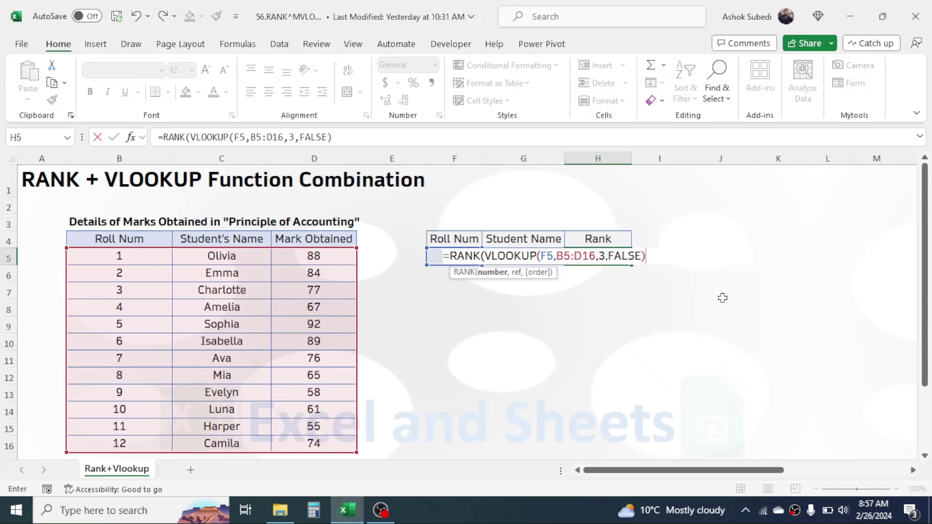
{"action": "type", "text": ","}
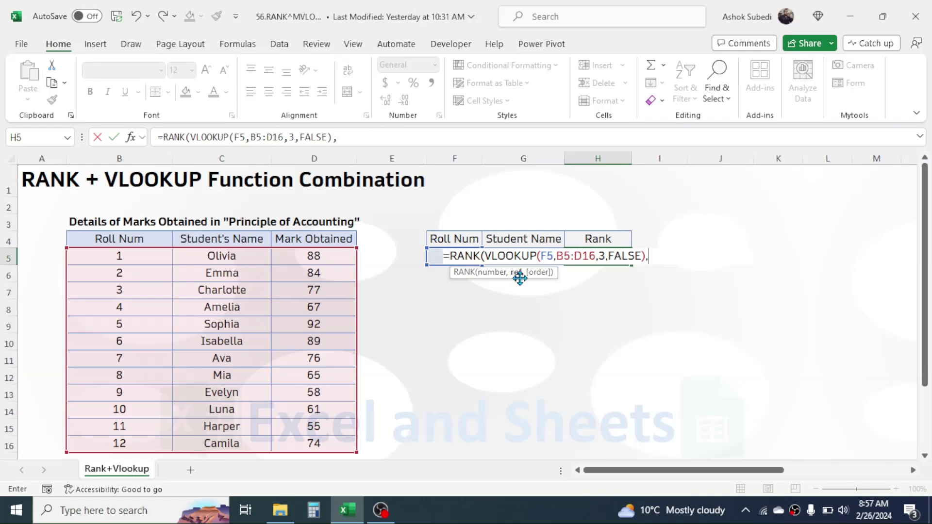
Step: Complete H5 as =RANK(VLOOKUP(F5,B5:D16,3,FALSE),D5:D16,0) for a descending rank of 5
{"action": "left_click_drag", "start_coordinate": [318, 255], "coordinate": [308, 450]}
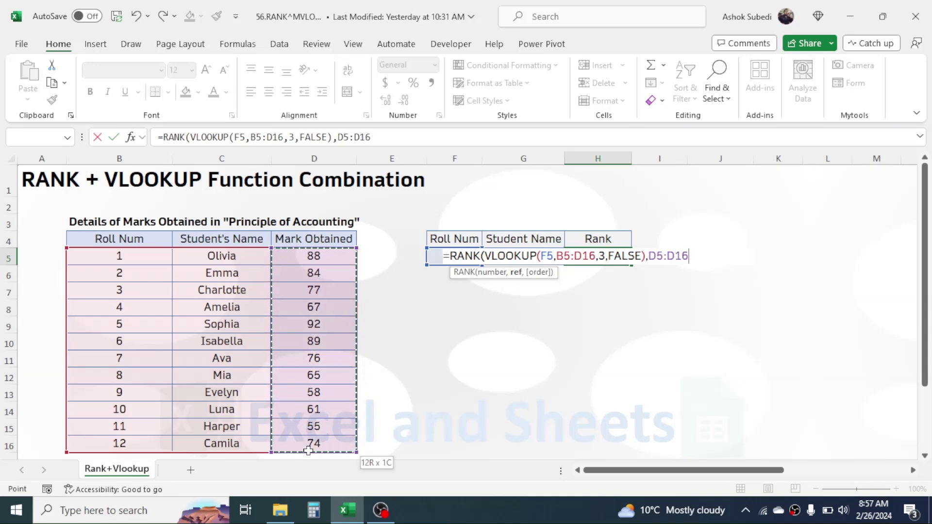
{"action": "type", "text": ","}
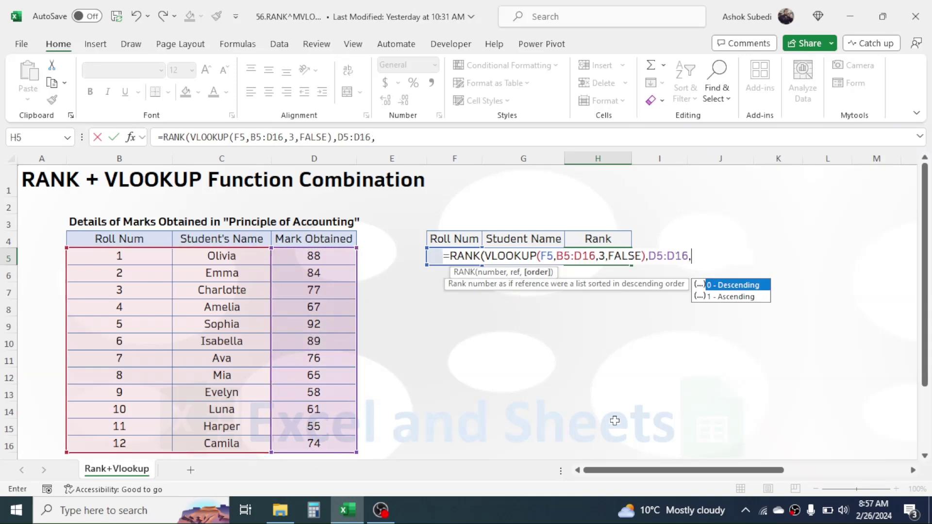
{"action": "double_click", "coordinate": [734, 286]}
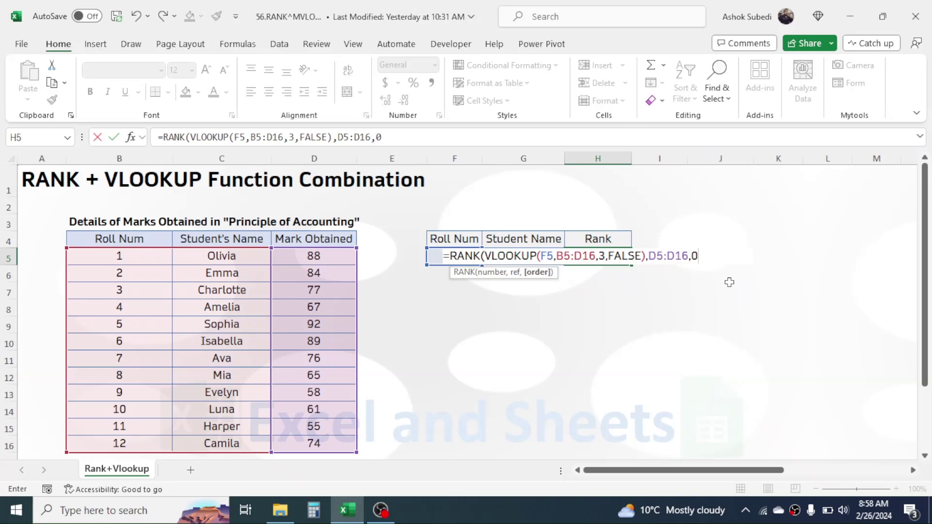
{"action": "type", "text": ")"}
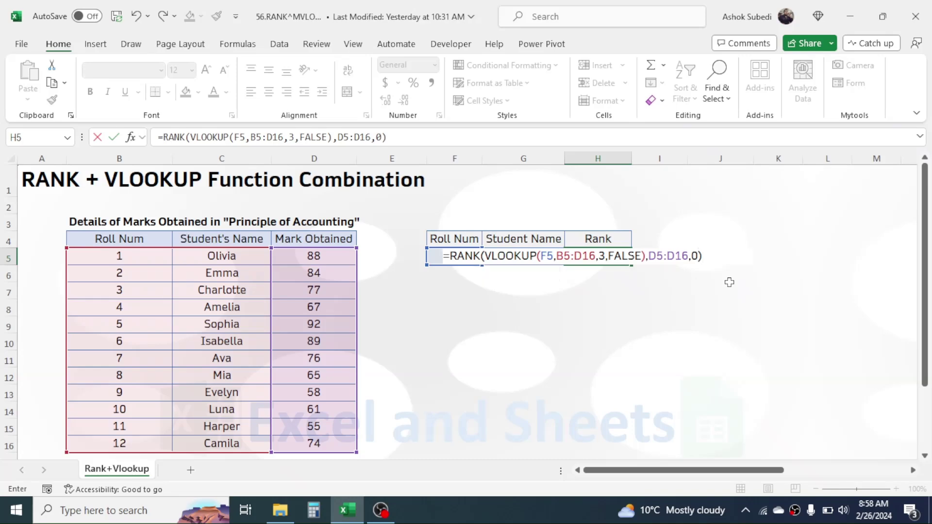
{"action": "key", "text": "Return"}
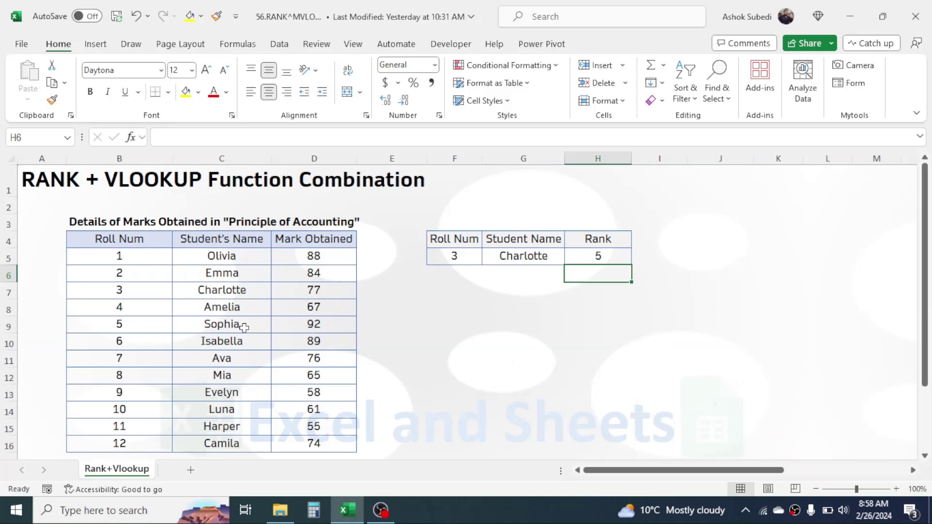
Step: Test the lookup by entering roll number 5, then 12, in F5
{"action": "left_click", "coordinate": [454, 256]}
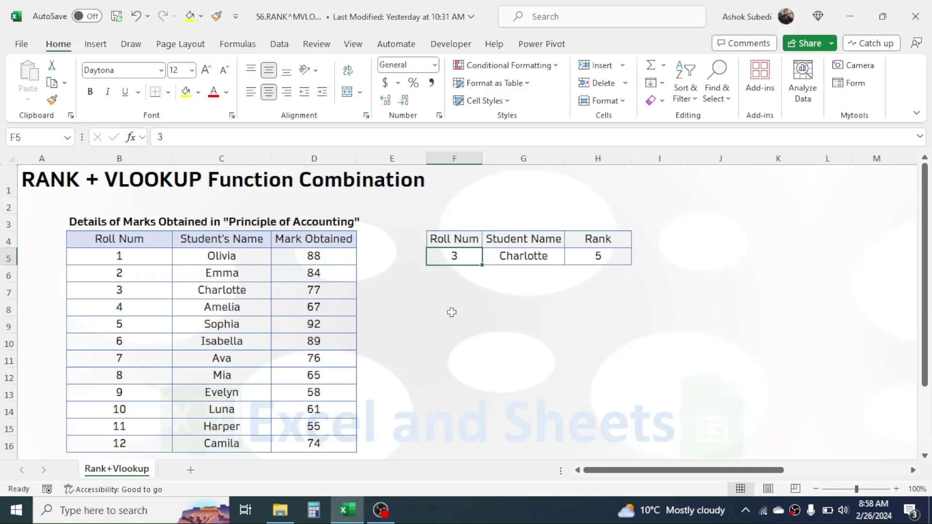
{"action": "type", "text": "5"}
{"action": "key", "text": "Return"}
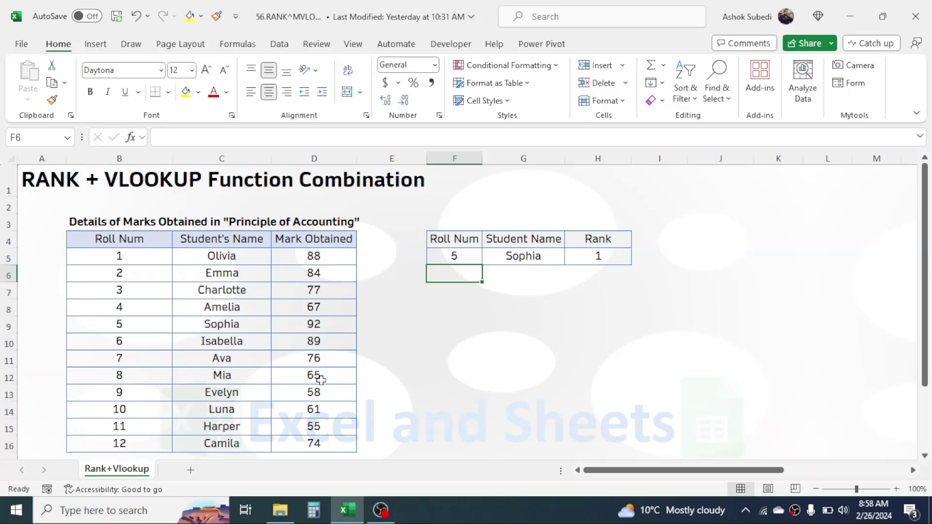
{"action": "left_click", "coordinate": [460, 257]}
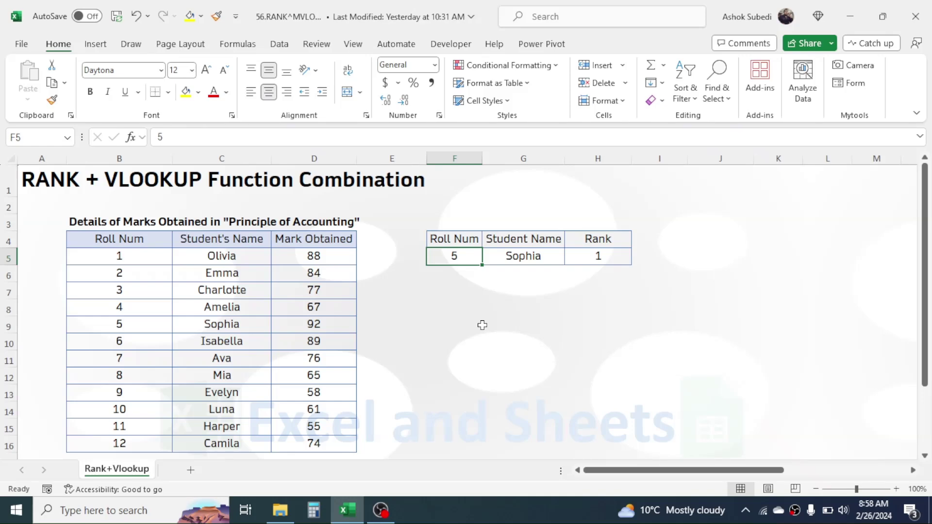
{"action": "type", "text": "12"}
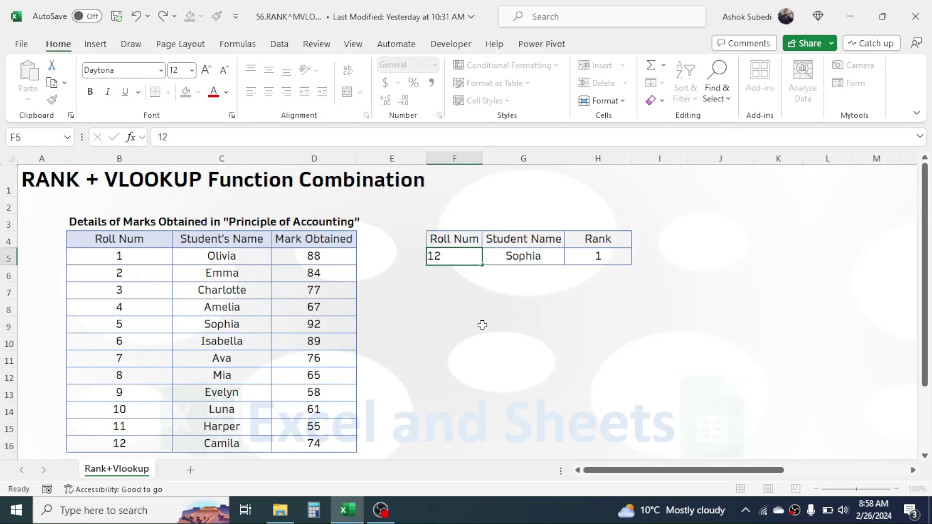
{"action": "key", "text": "Return"}
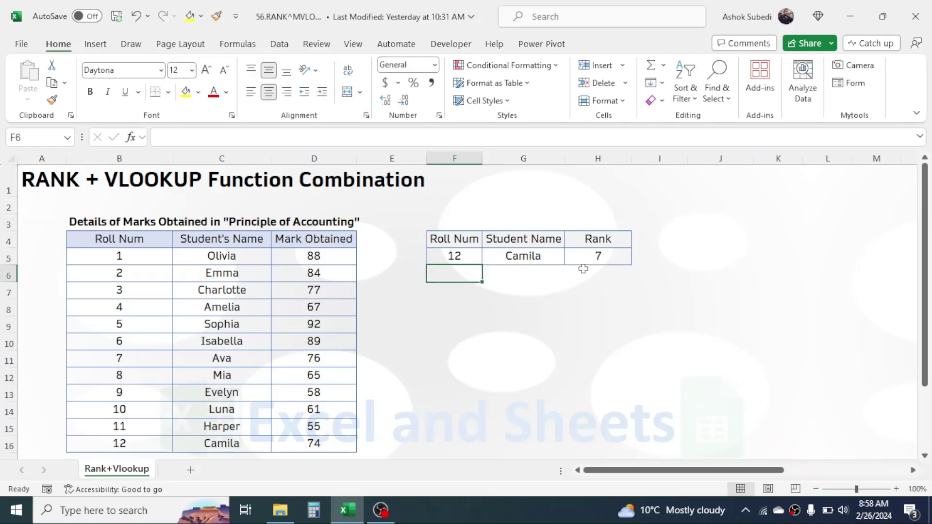